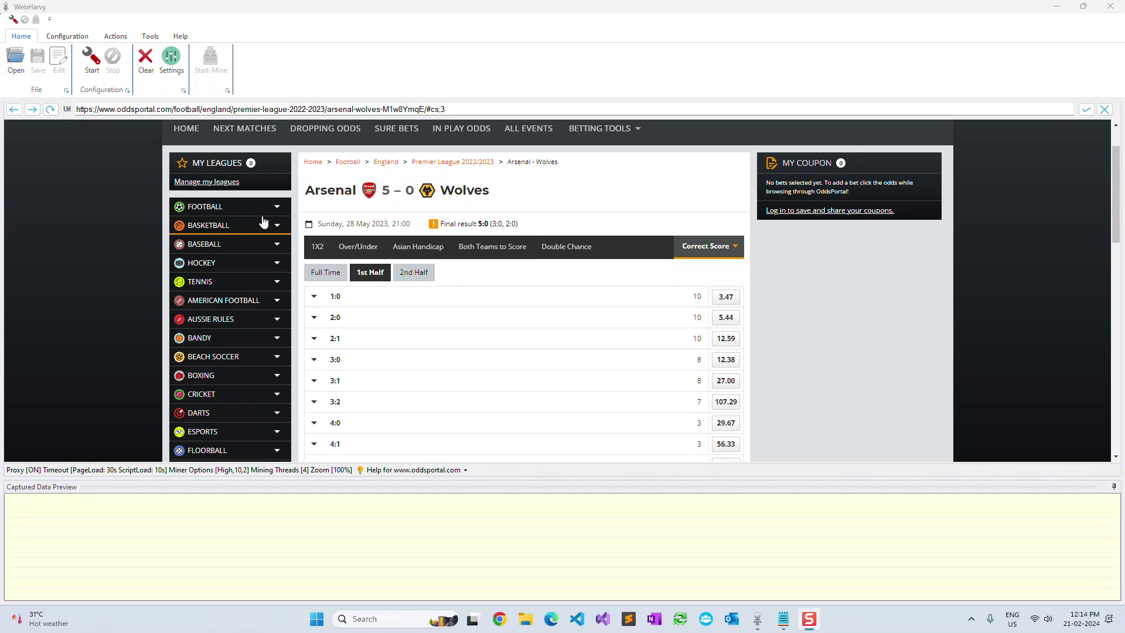
Step: Start a configuration and apply the Click action to the 1:0 score row so that all correct-score rows expand
{"action": "left_click", "coordinate": [96, 75]}
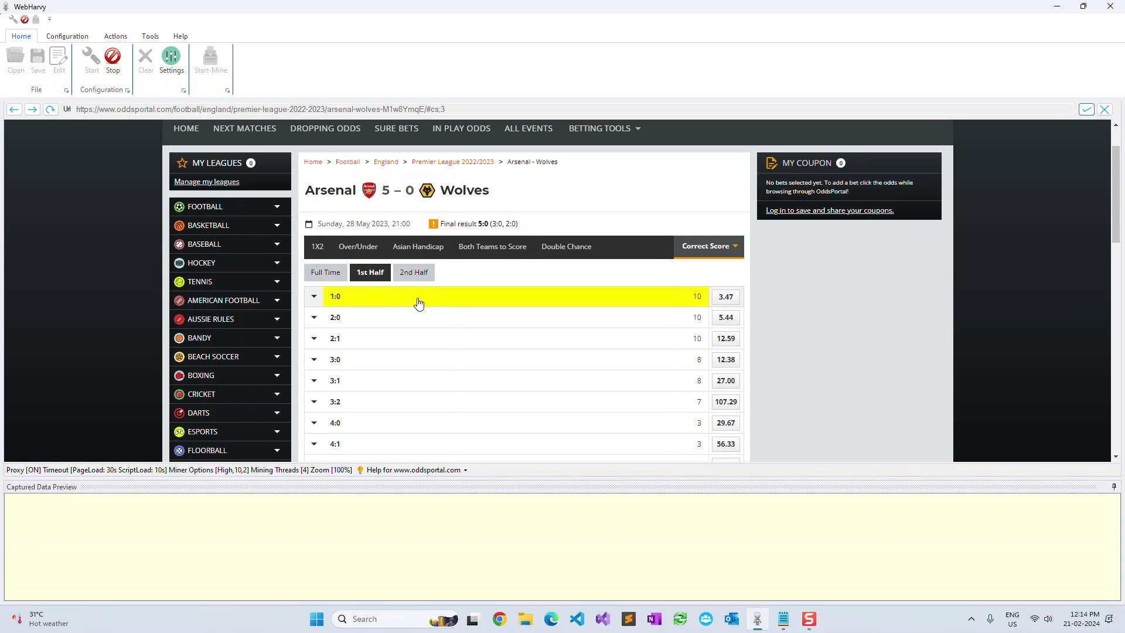
{"action": "left_click", "coordinate": [483, 300]}
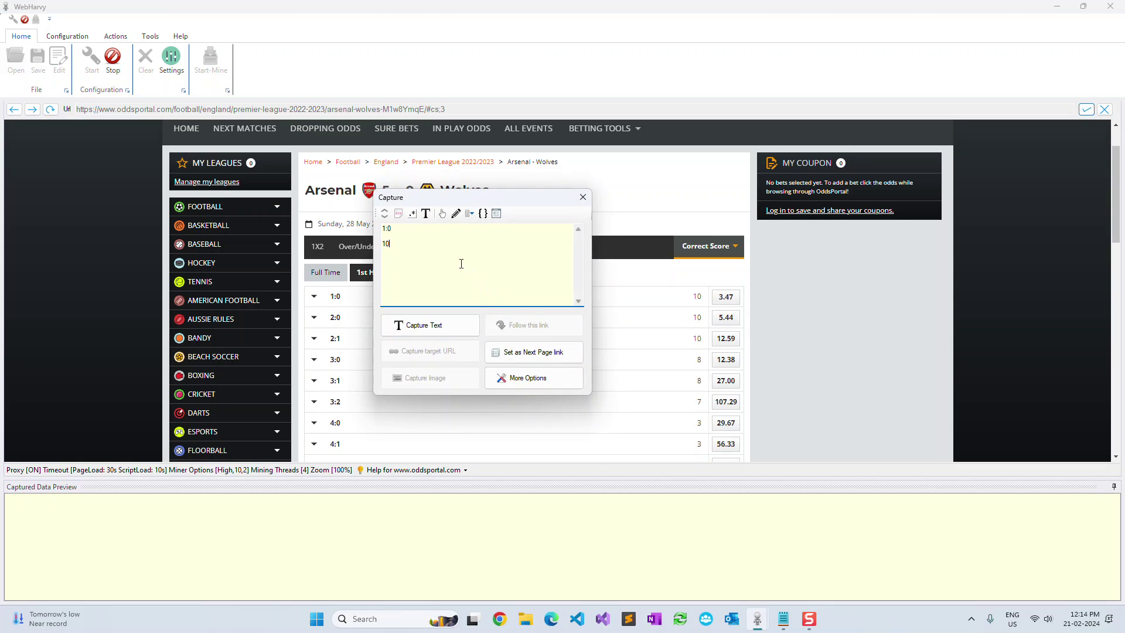
{"action": "left_click", "coordinate": [443, 215]}
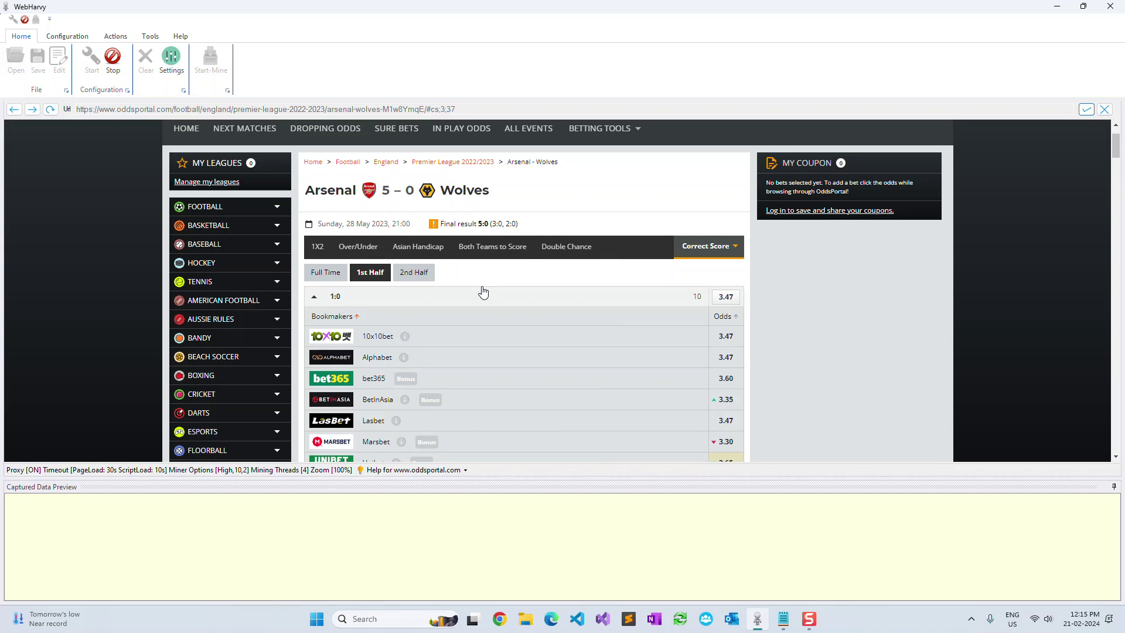
{"action": "scroll", "coordinate": [483, 292], "scroll_direction": "down", "scroll_amount": 7}
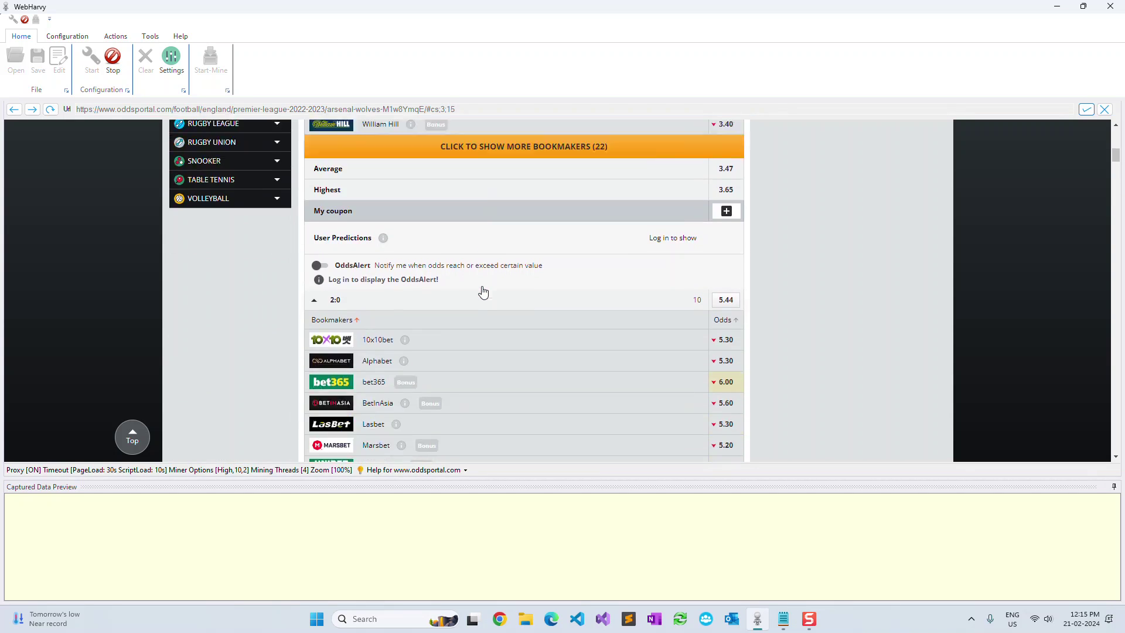
{"action": "scroll", "coordinate": [483, 293], "scroll_direction": "down", "scroll_amount": 3}
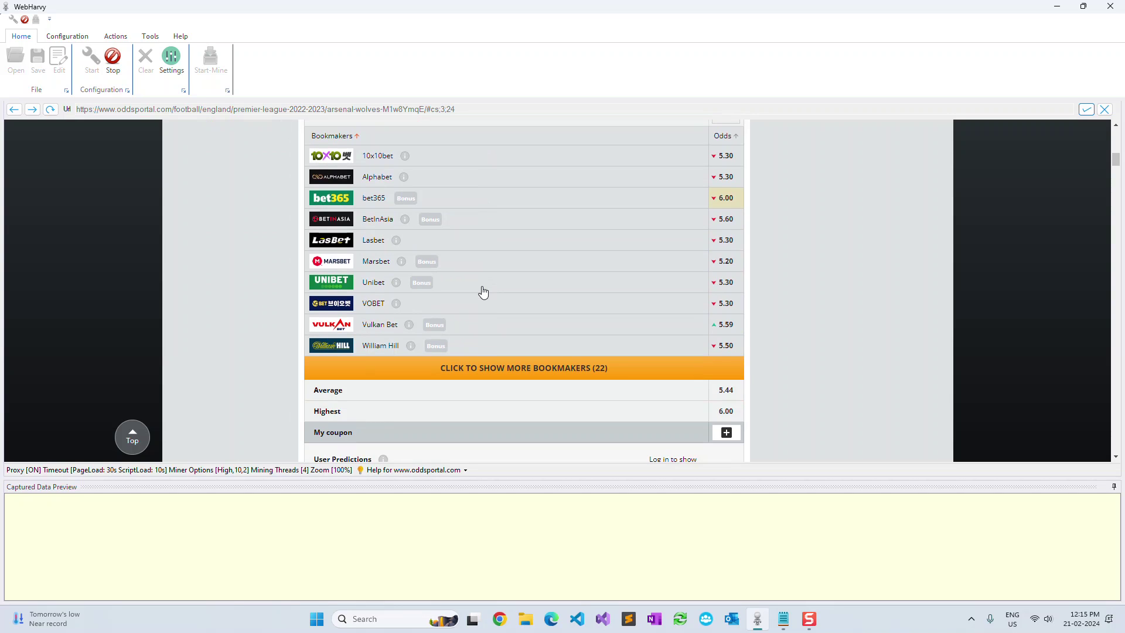
{"action": "scroll", "coordinate": [483, 292], "scroll_direction": "up", "scroll_amount": 3}
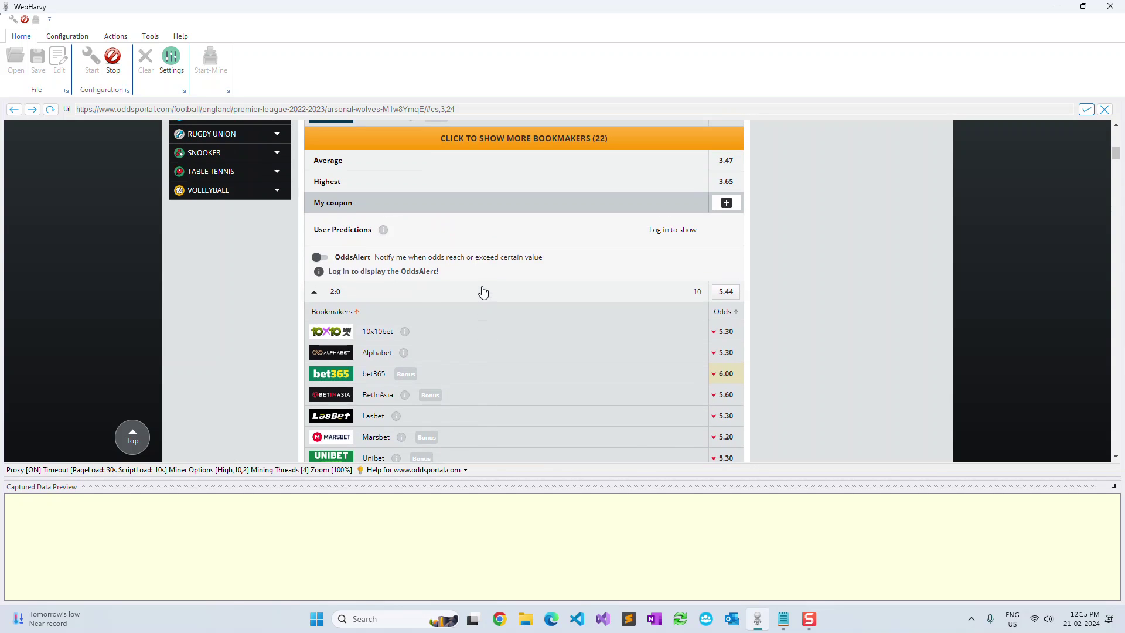
{"action": "scroll", "coordinate": [483, 293], "scroll_direction": "up", "scroll_amount": 6}
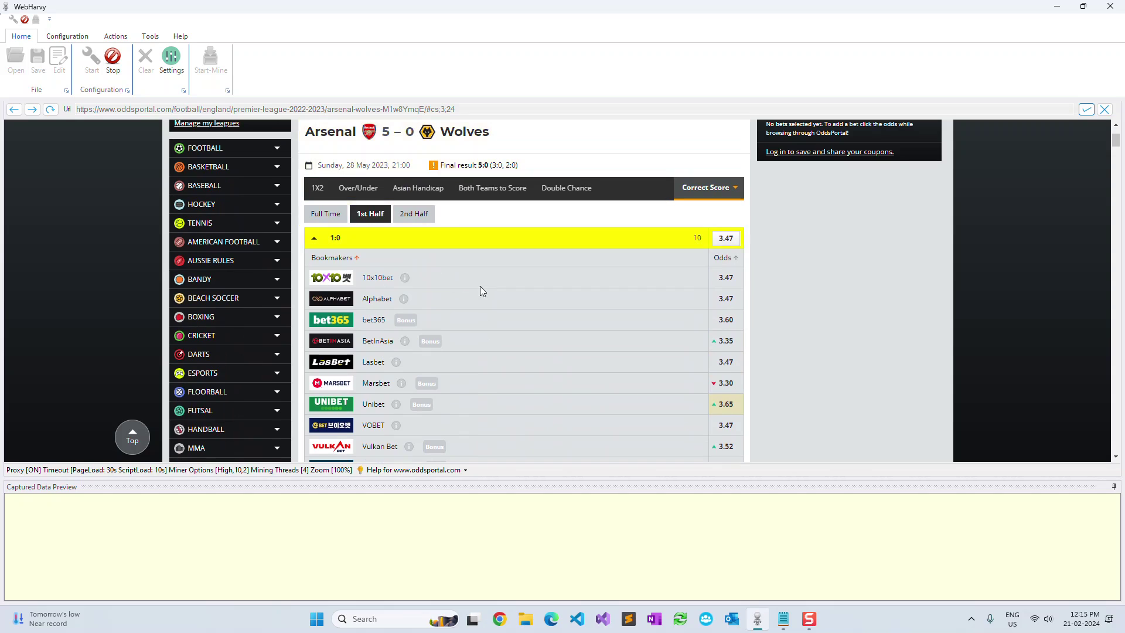
Step: Capture the 1:0 score text as a data field named CS
{"action": "left_click", "coordinate": [336, 244]}
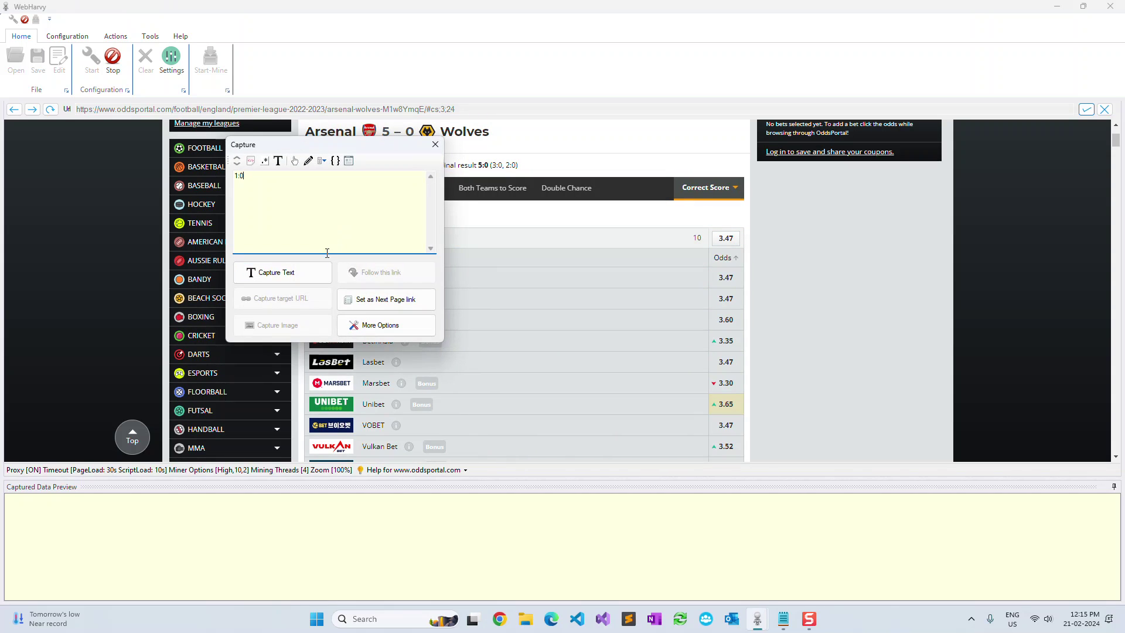
{"action": "left_click", "coordinate": [295, 275]}
{"action": "type", "text": "CS"}
{"action": "key", "text": "Return"}
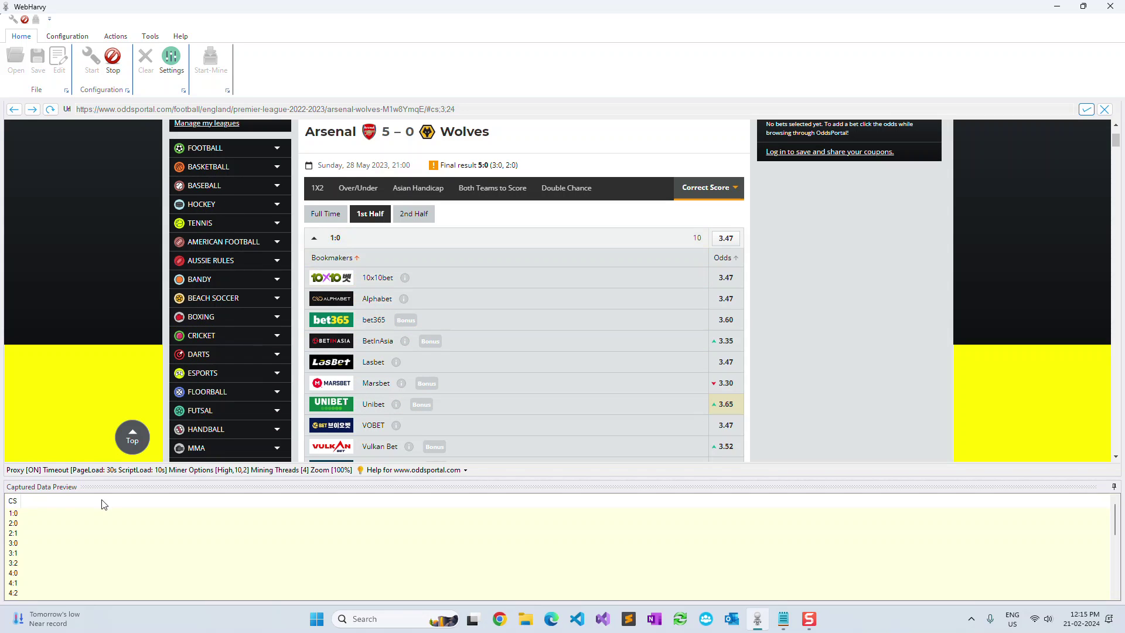
Step: Switch to Notepad and copy the closing-odds RegEx string bet365[^\+\-\d]*(.*)
{"action": "left_click", "coordinate": [783, 619]}
{"action": "left_click_drag", "start_coordinate": [325, 169], "coordinate": [233, 172]}
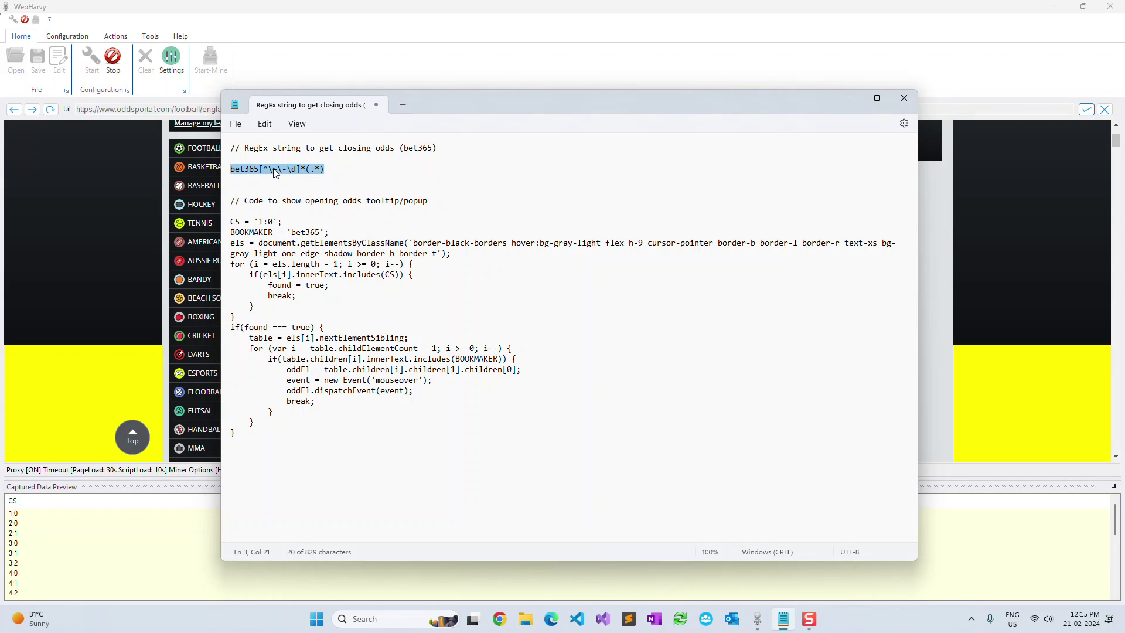
{"action": "left_click", "coordinate": [252, 170]}
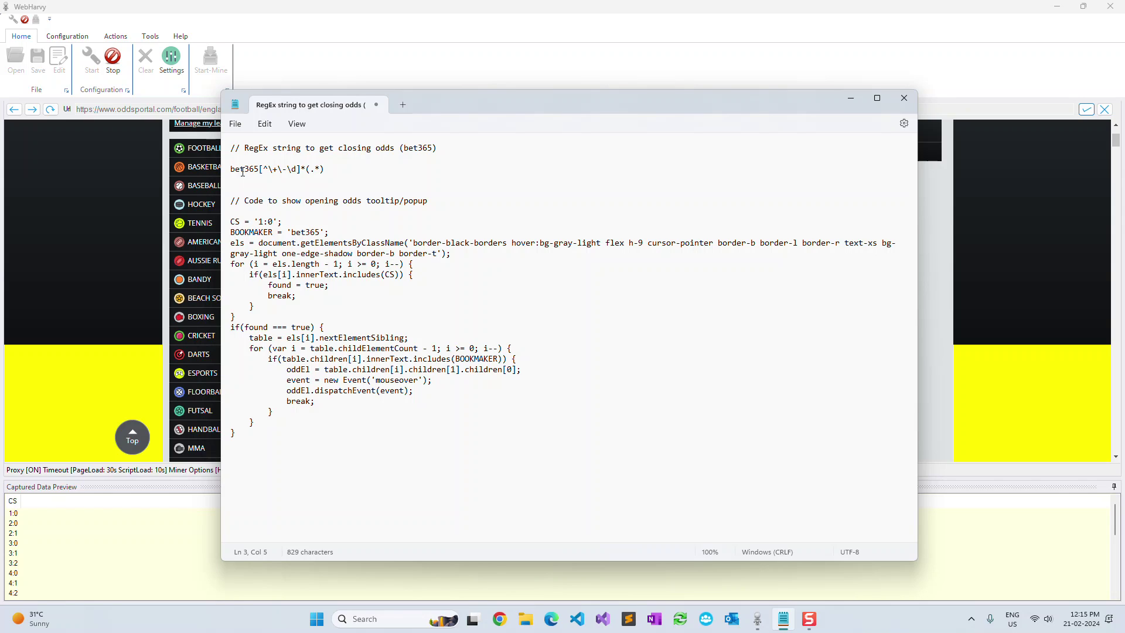
{"action": "double_click", "coordinate": [243, 171]}
{"action": "left_click_drag", "start_coordinate": [337, 171], "coordinate": [230, 171]}
{"action": "right_click", "coordinate": [271, 172]}
{"action": "left_click", "coordinate": [305, 233]}
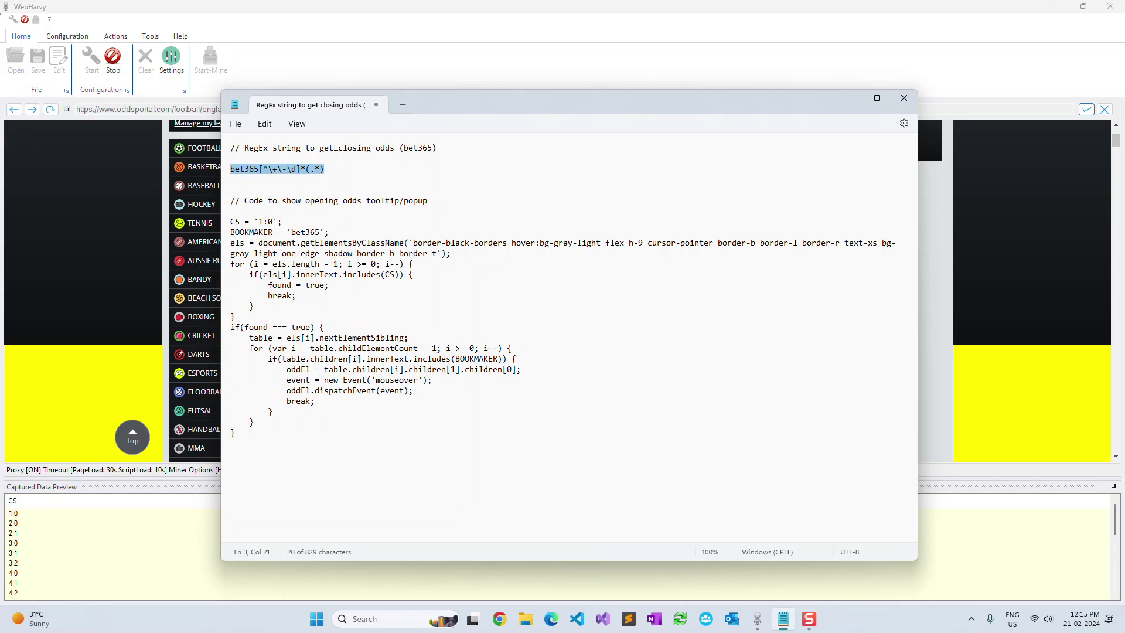
Step: Back in WebHarvy, select the bet365 row under 1:0, expand the capture to the whole bookmaker table and apply the copied regular expression
{"action": "left_click", "coordinate": [388, 81]}
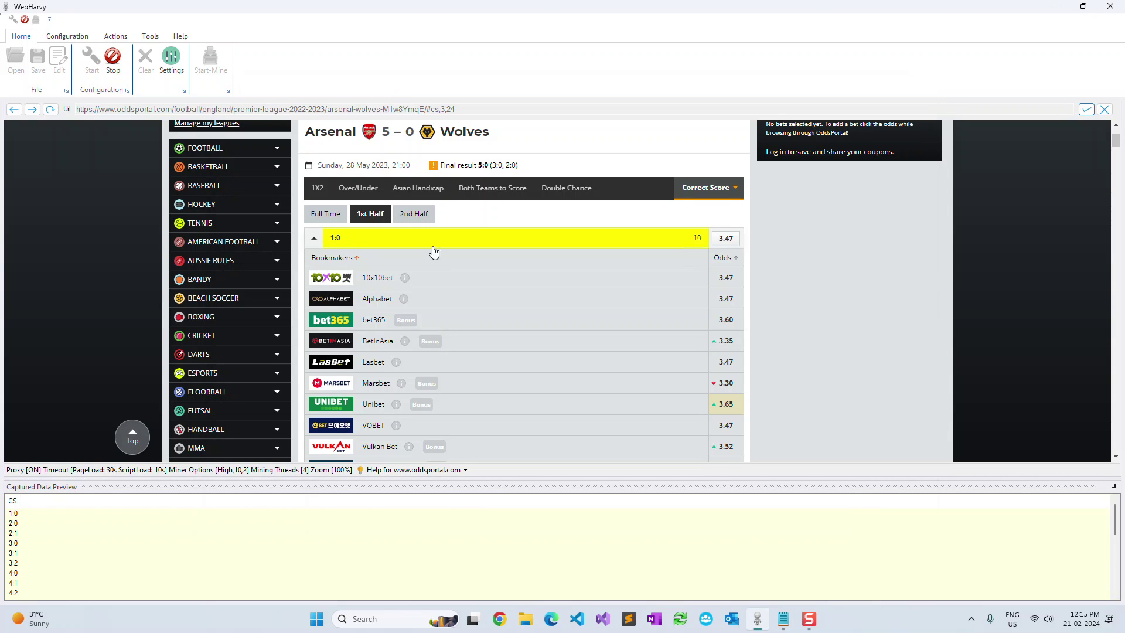
{"action": "left_click", "coordinate": [448, 319]}
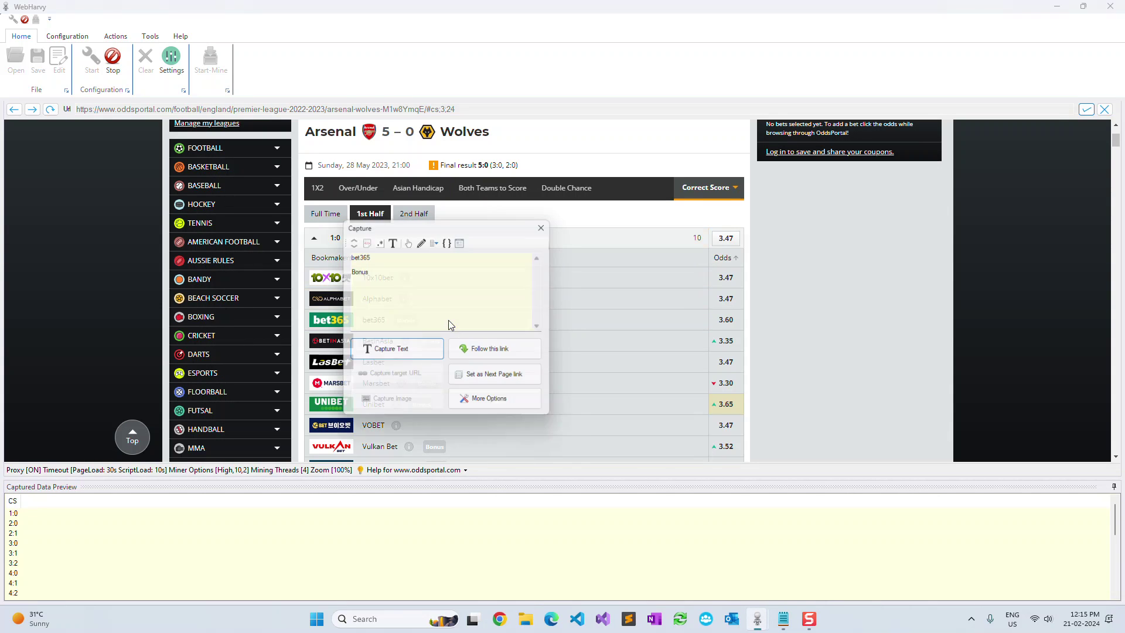
{"action": "left_click", "coordinate": [350, 240]}
{"action": "left_click", "coordinate": [350, 240]}
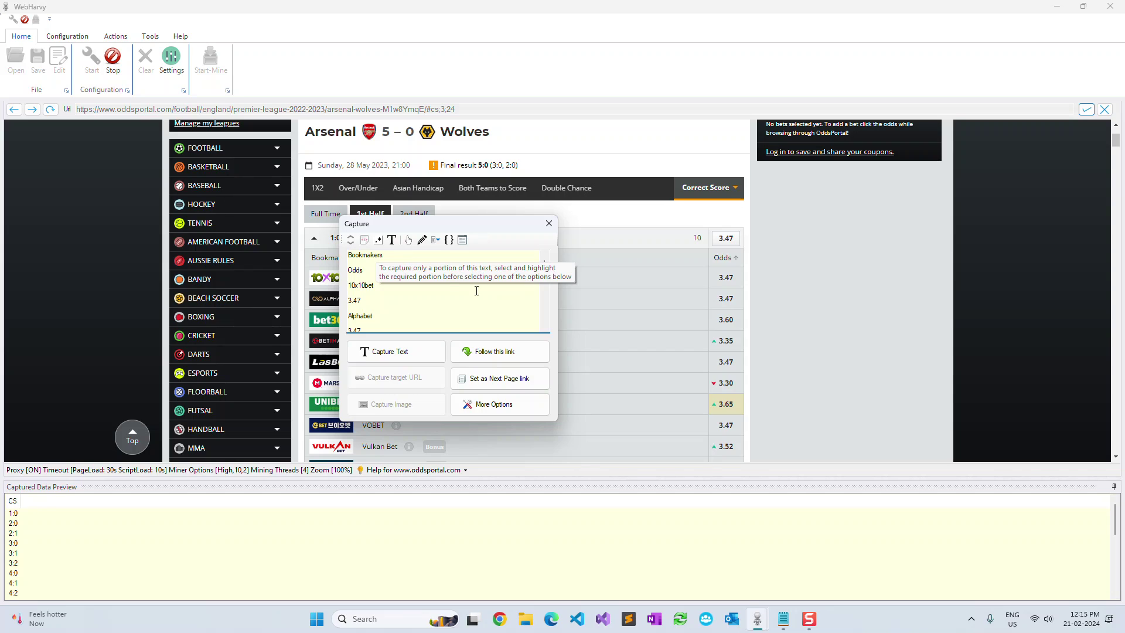
{"action": "left_click", "coordinate": [378, 240]}
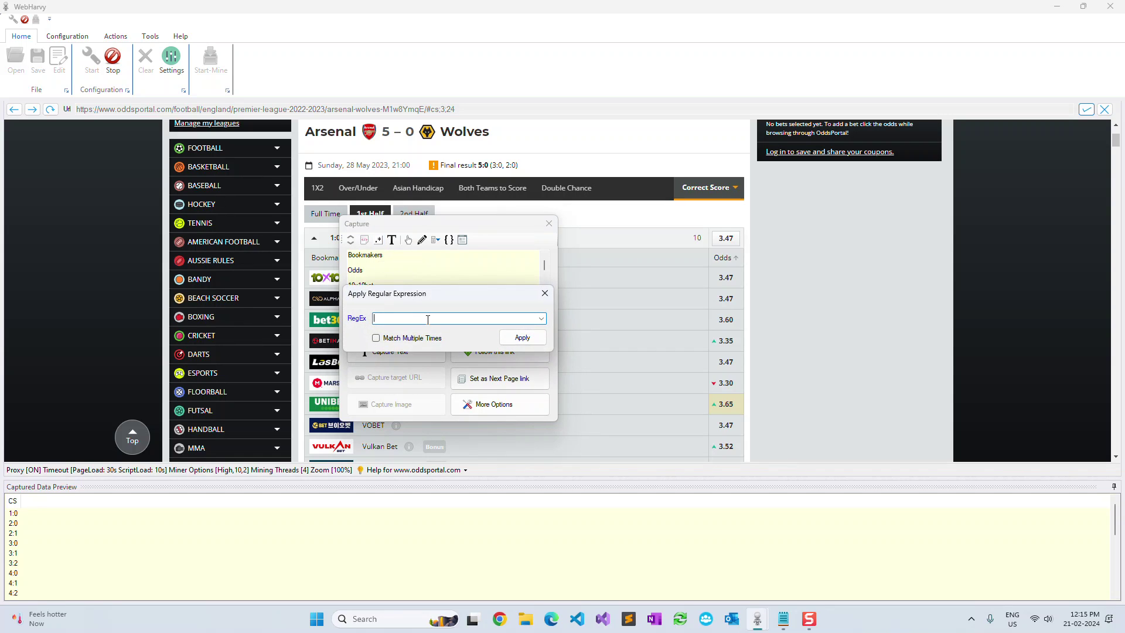
{"action": "right_click", "coordinate": [428, 319]}
{"action": "left_click", "coordinate": [460, 371]}
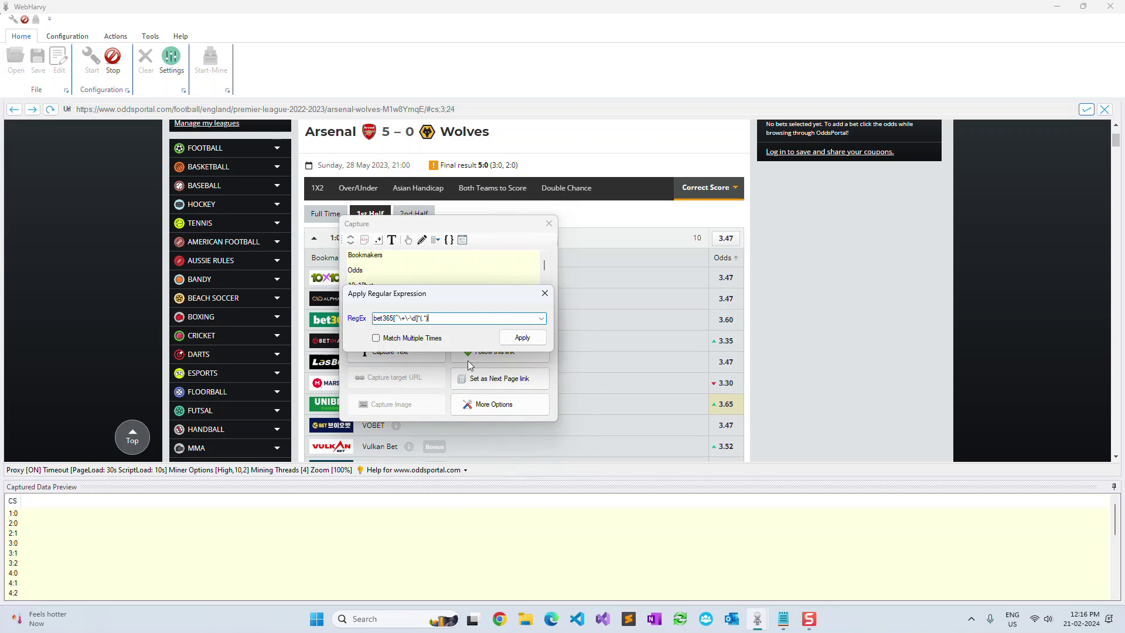
{"action": "left_click", "coordinate": [529, 338]}
Step: Capture the matched odds as a field named Bet365Closing and widen the CS column in the data preview
{"action": "left_click", "coordinate": [405, 349]}
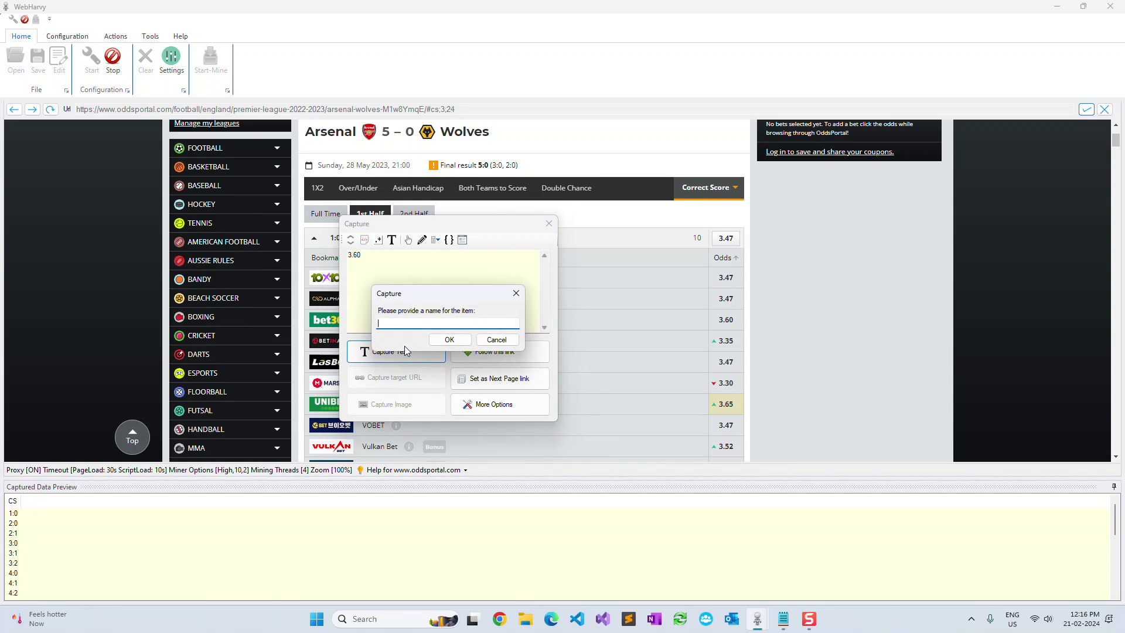
{"action": "type", "text": "Bet365Closing"}
{"action": "left_click", "coordinate": [449, 340]}
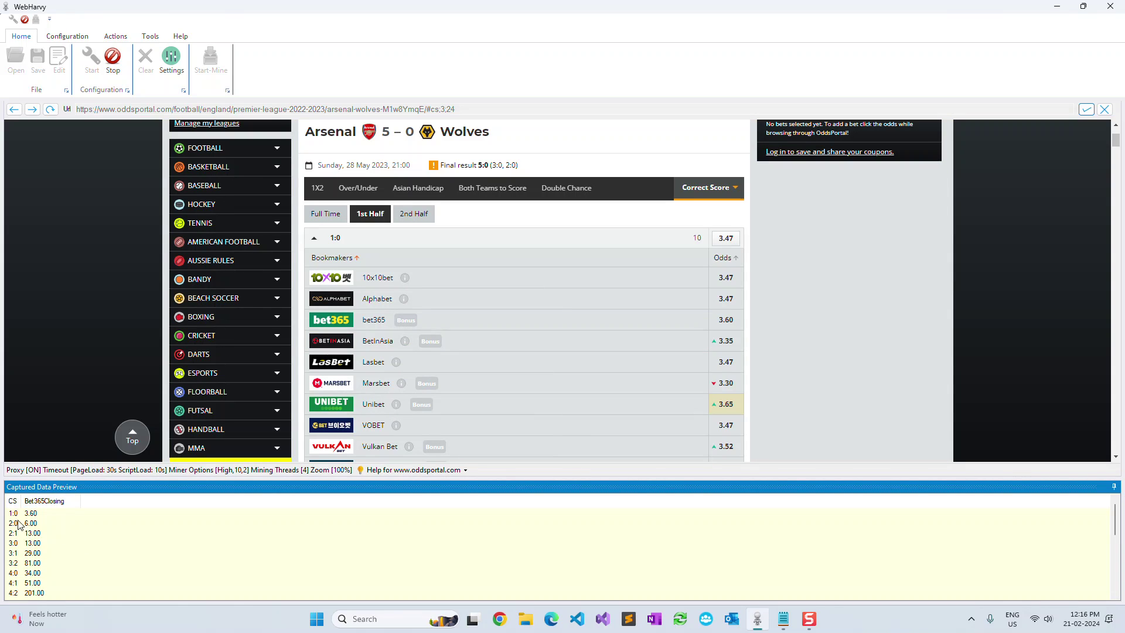
{"action": "left_click_drag", "start_coordinate": [22, 501], "coordinate": [59, 502]}
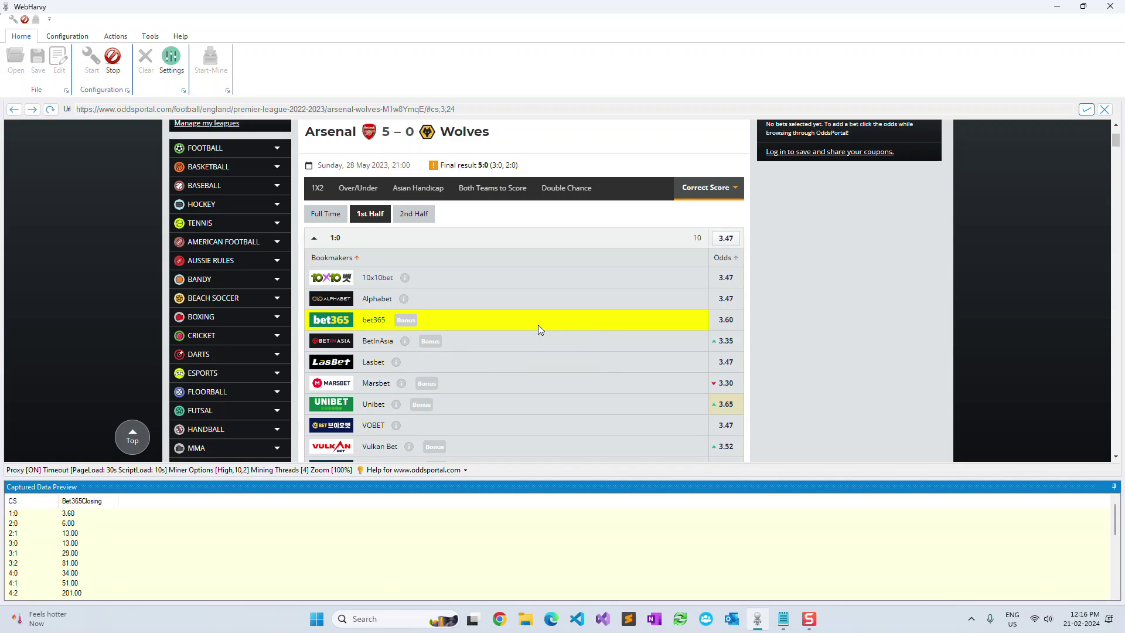
Step: Disable pattern detection for the configuration
{"action": "mouse_move", "coordinate": [729, 320]}
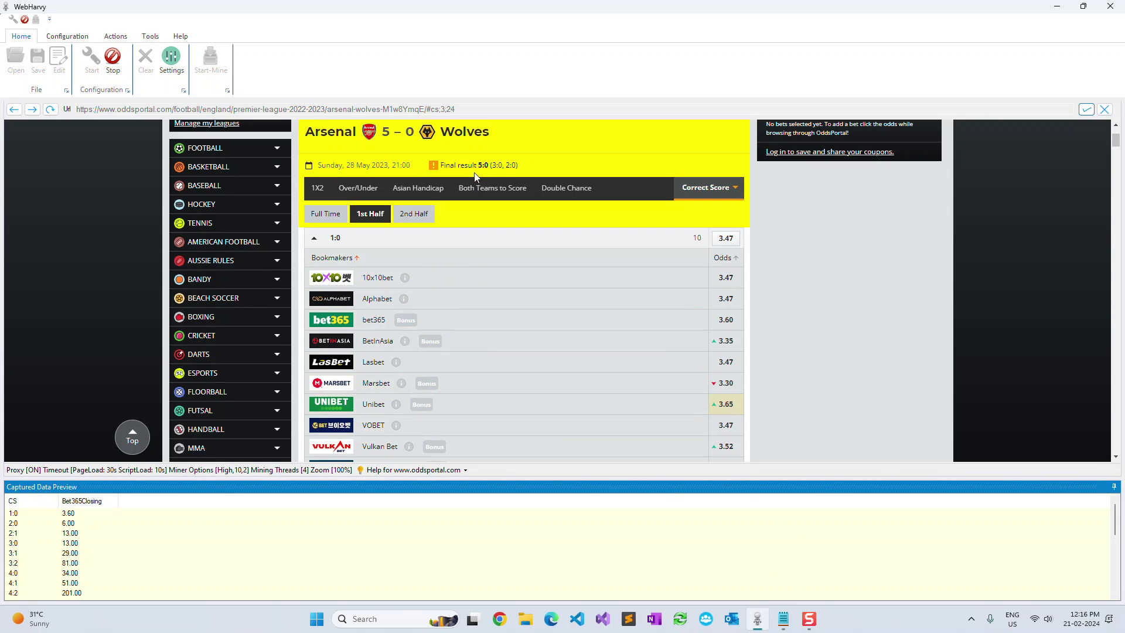
{"action": "left_click", "coordinate": [65, 39]}
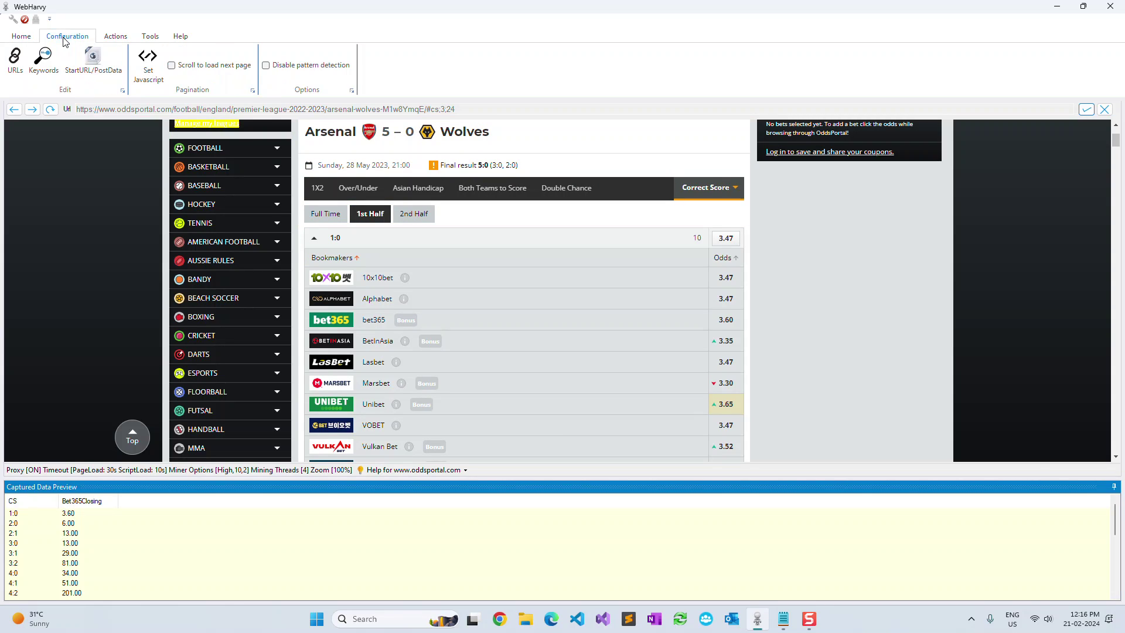
{"action": "left_click", "coordinate": [298, 67]}
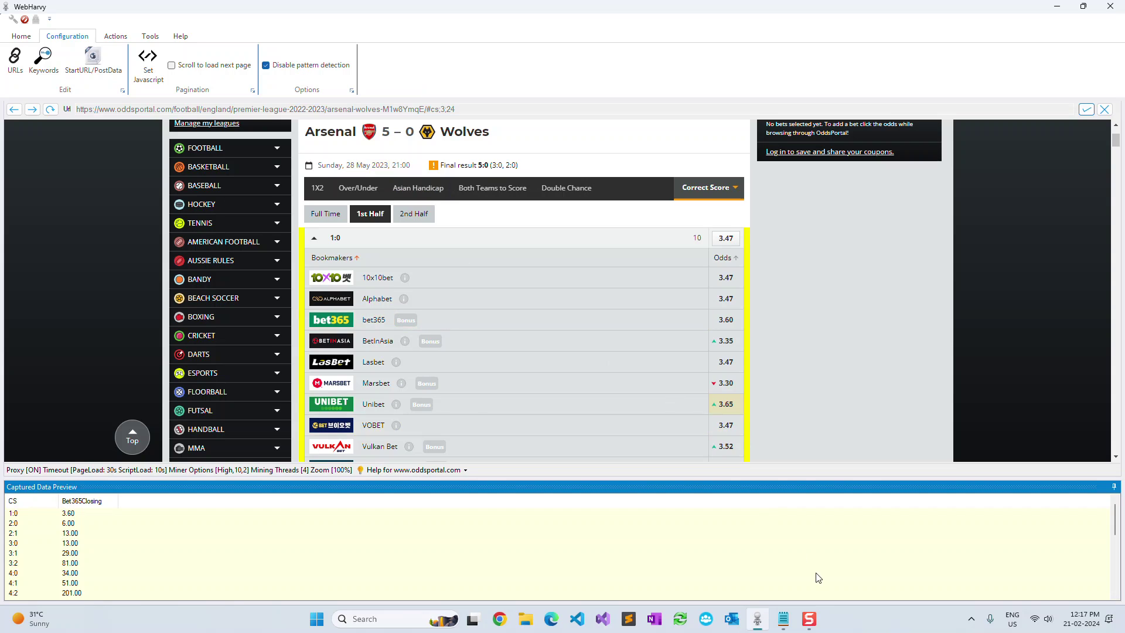
Step: Switch to Notepad and copy the whole JavaScript code that shows the opening odds popup for CS '1:0' and BOOKMAKER 'bet365'
{"action": "left_click", "coordinate": [783, 619]}
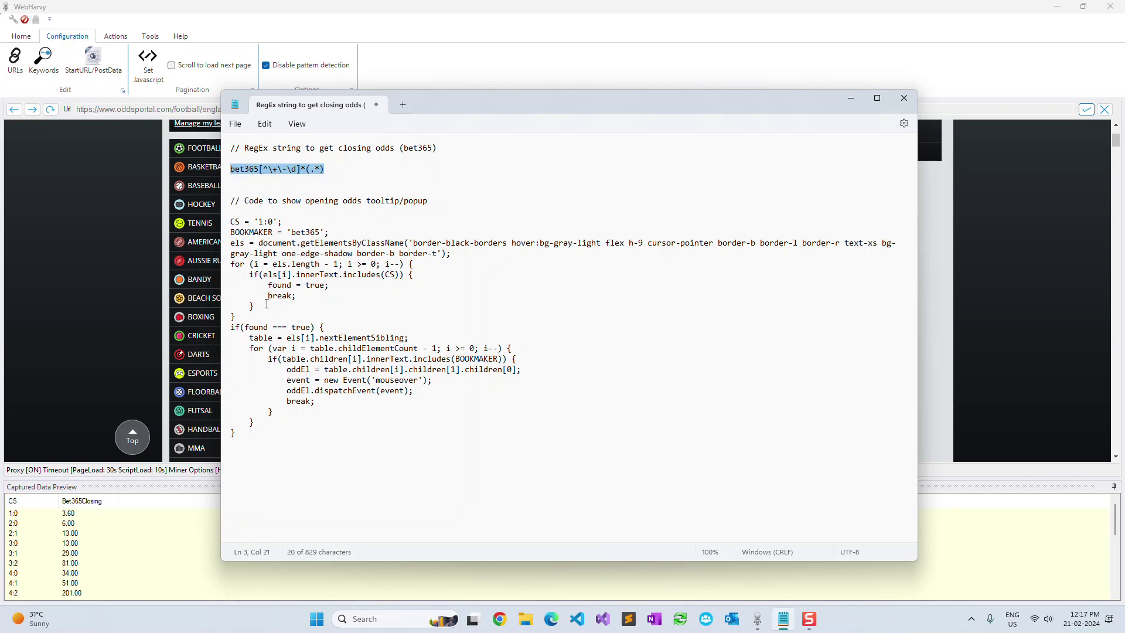
{"action": "left_click_drag", "start_coordinate": [339, 234], "coordinate": [275, 223]}
{"action": "left_click", "coordinate": [300, 221]}
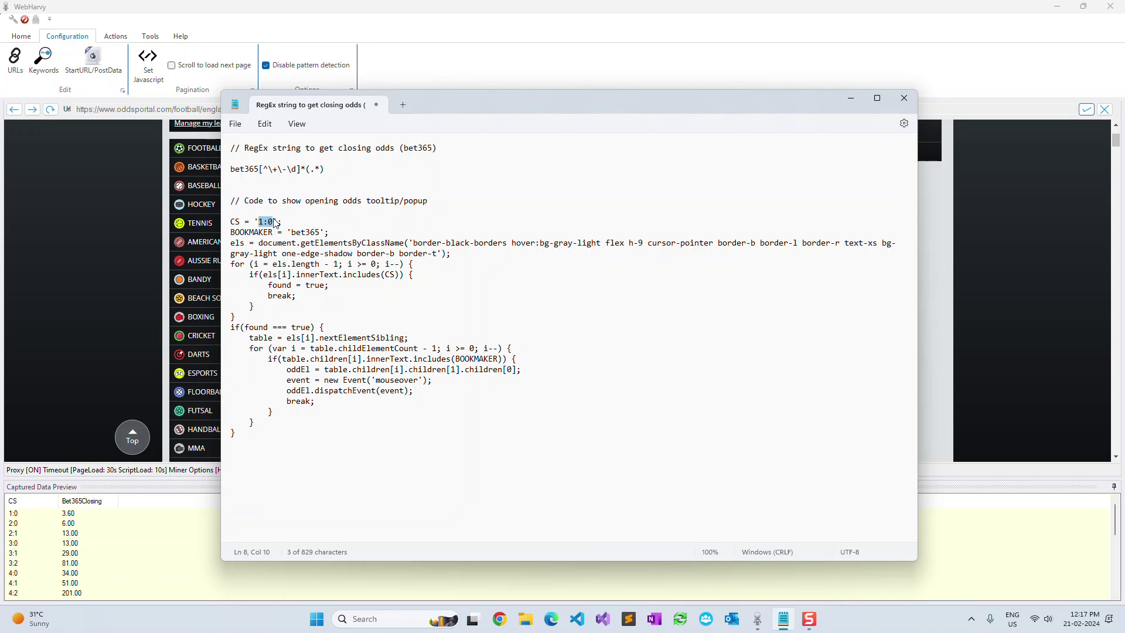
{"action": "double_click", "coordinate": [298, 234]}
{"action": "left_click", "coordinate": [260, 223]}
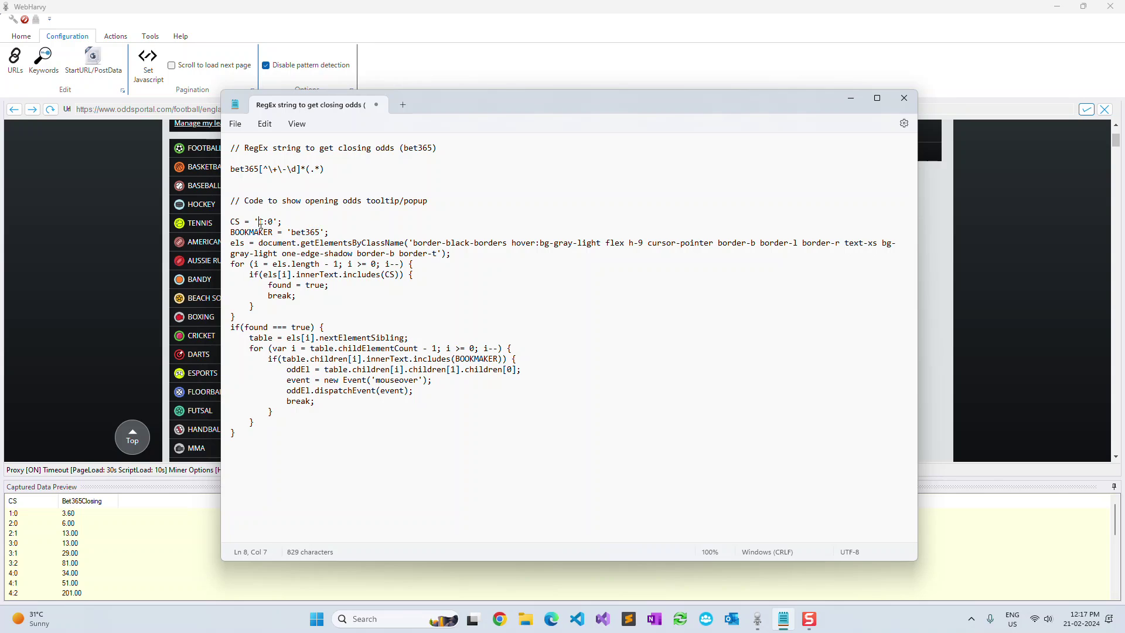
{"action": "double_click", "coordinate": [317, 233]}
{"action": "left_click", "coordinate": [239, 224]}
{"action": "left_click_drag", "start_coordinate": [245, 429], "coordinate": [218, 228]}
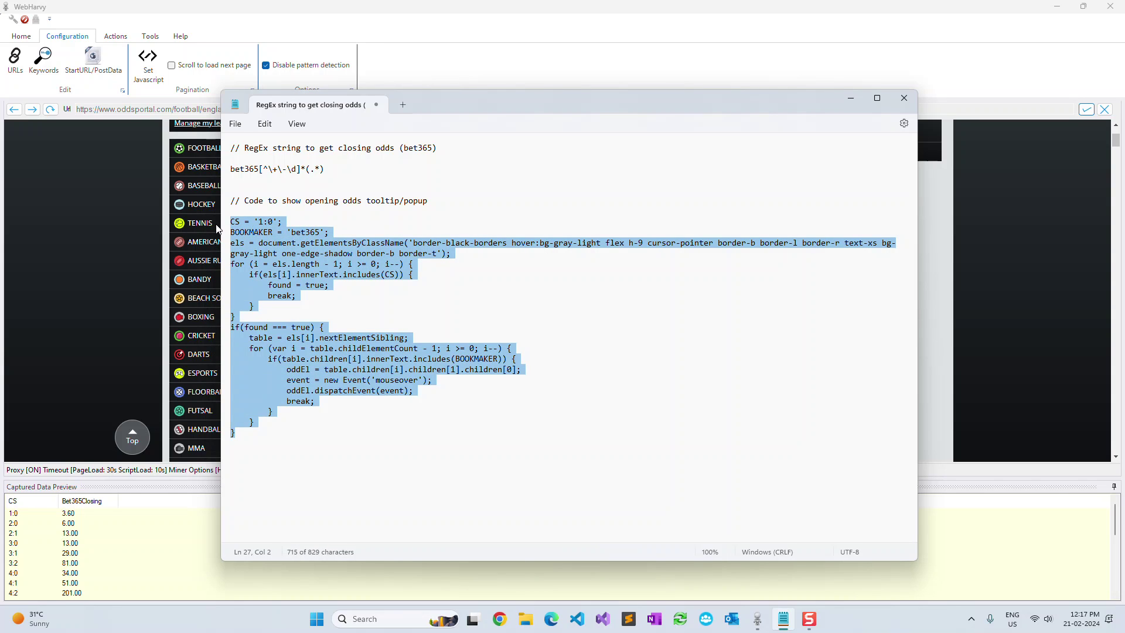
{"action": "right_click", "coordinate": [285, 234]}
{"action": "left_click", "coordinate": [324, 294]}
Step: Return to WebHarvy and run the copied JavaScript code on the match page as a Run Script action
{"action": "left_click", "coordinate": [461, 69]}
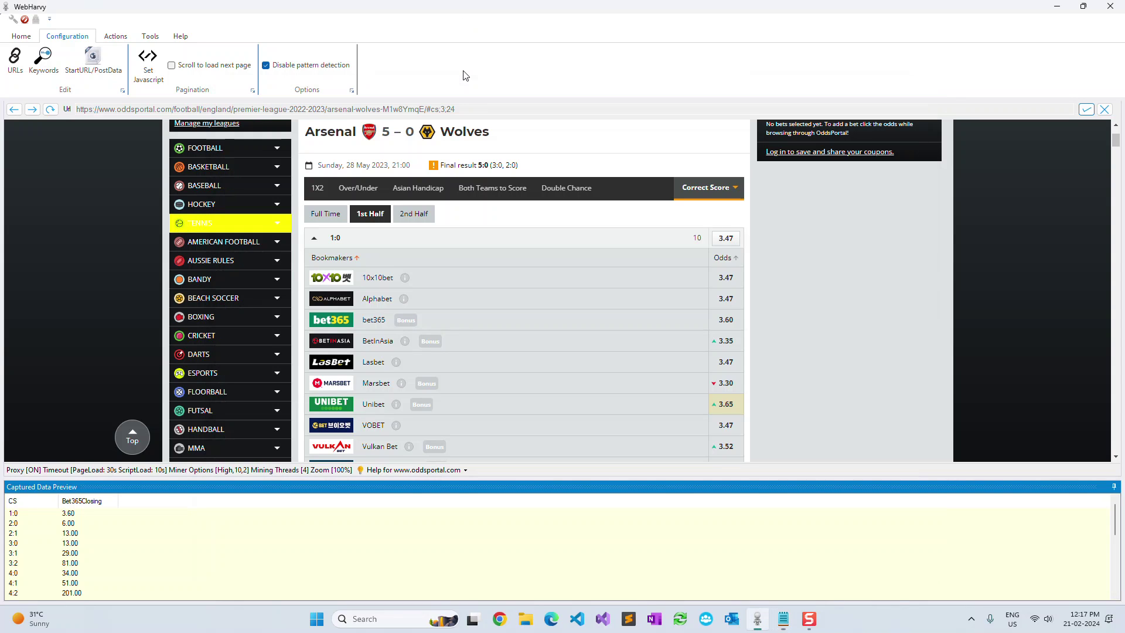
{"action": "left_click", "coordinate": [610, 169]}
{"action": "left_click", "coordinate": [610, 186]}
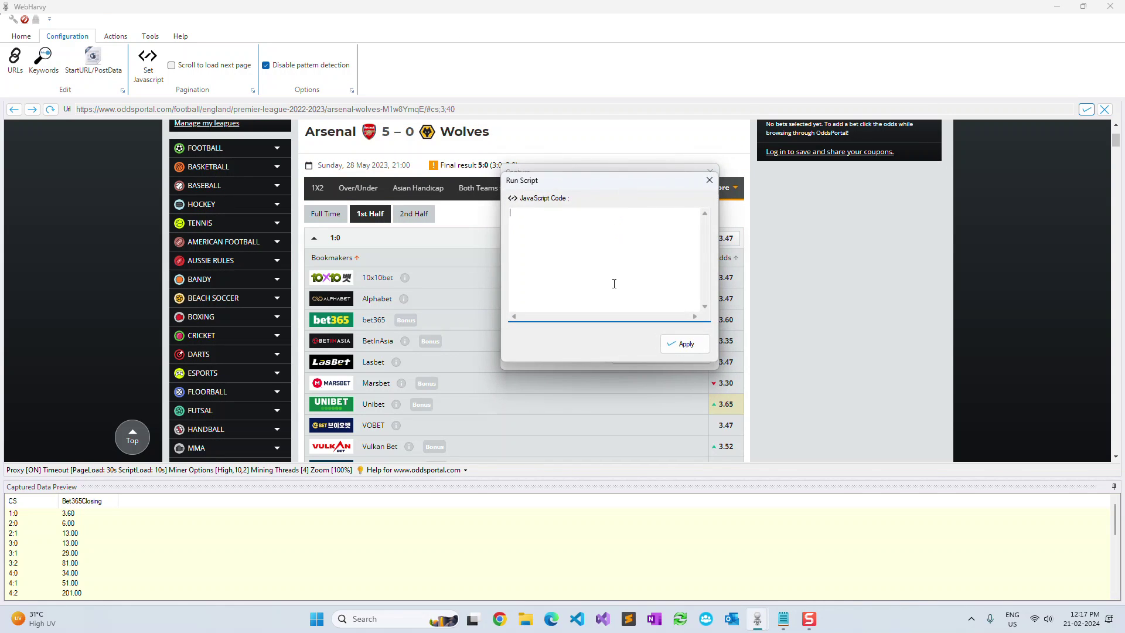
{"action": "right_click", "coordinate": [596, 272]}
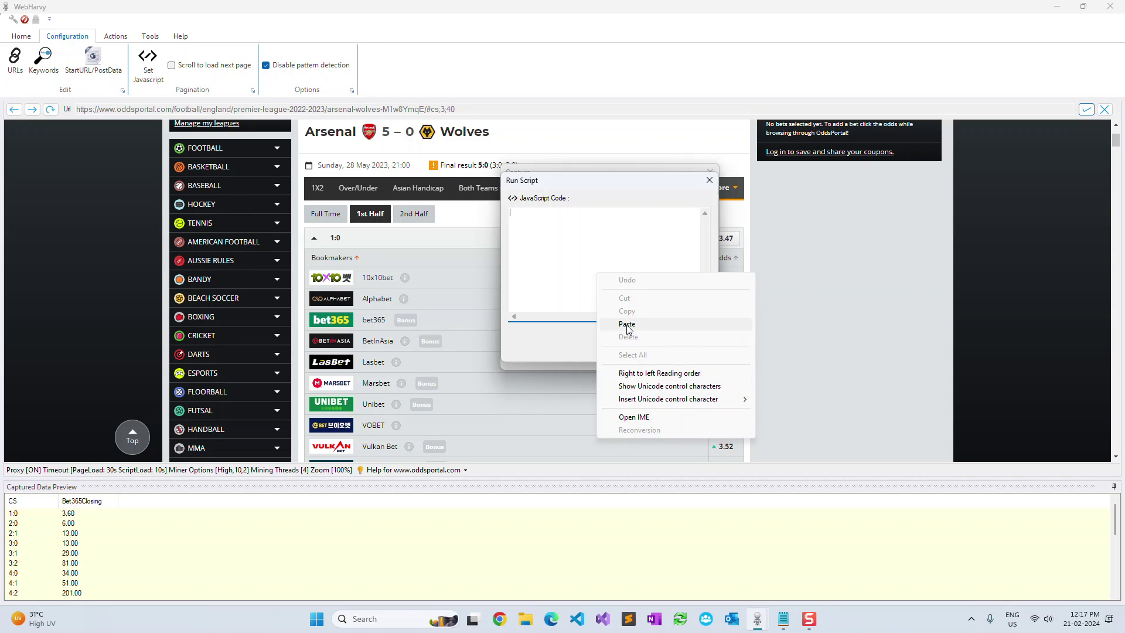
{"action": "left_click", "coordinate": [627, 324]}
{"action": "left_click", "coordinate": [682, 346]}
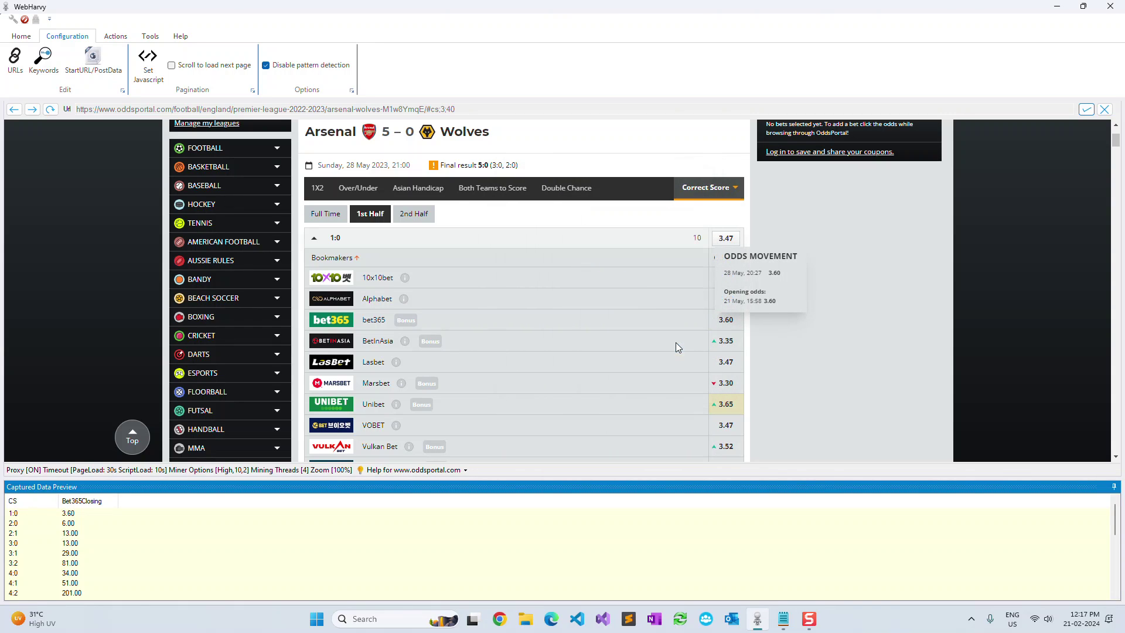
Step: Capture the text following the "Opening odds:" heading in the odds movement popup as a field named Opening odds
{"action": "left_click", "coordinate": [746, 291]}
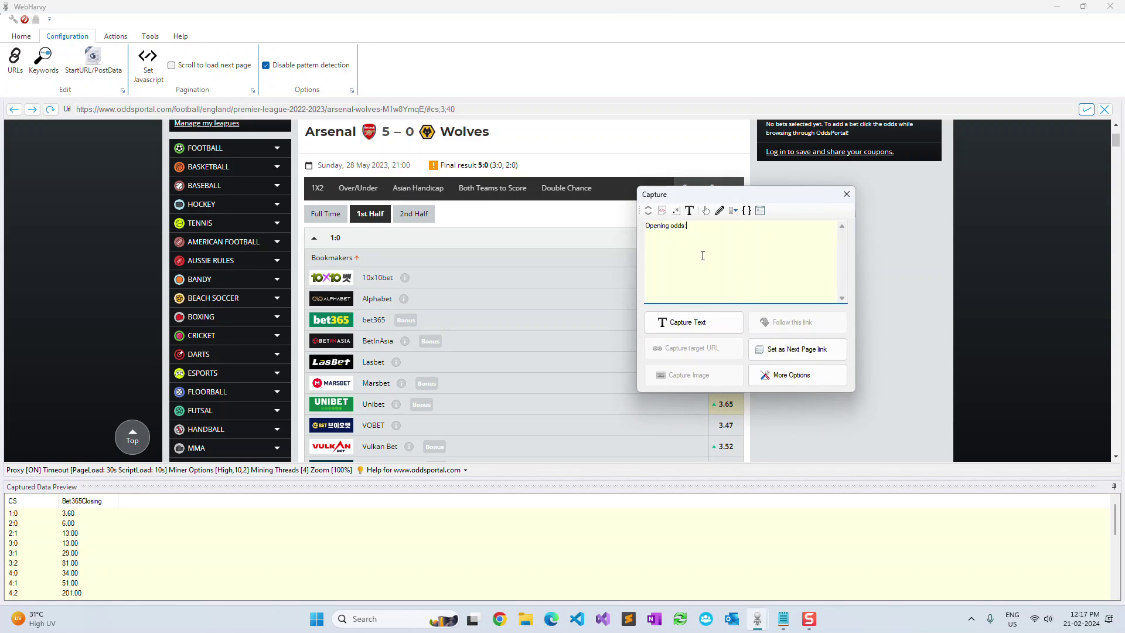
{"action": "left_click", "coordinate": [691, 212]}
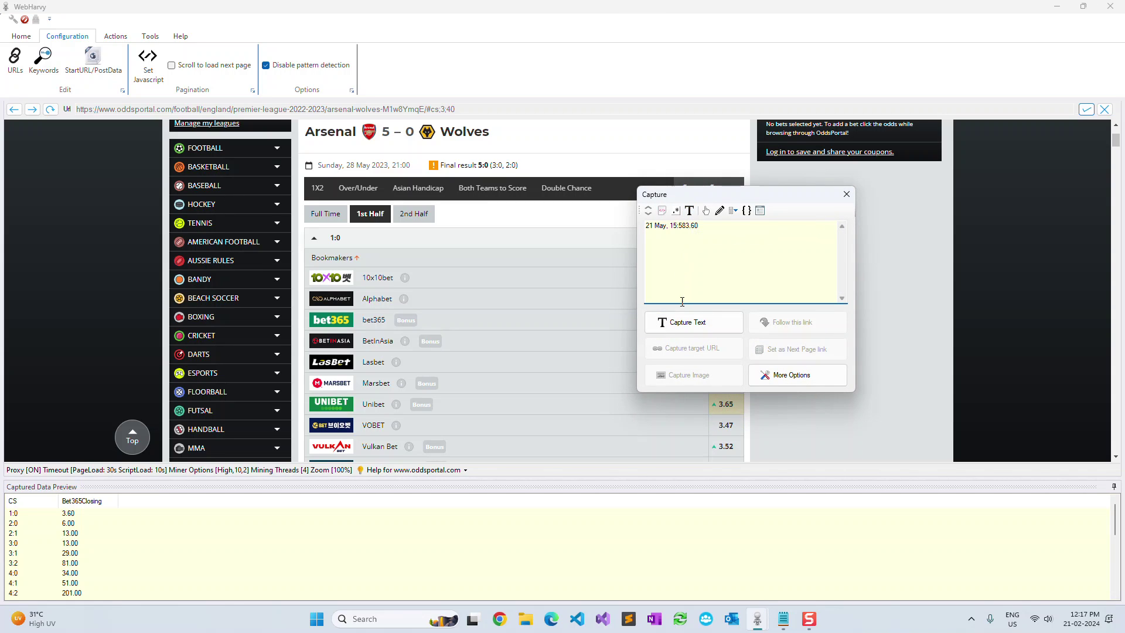
{"action": "left_click", "coordinate": [682, 333]}
{"action": "left_click", "coordinate": [746, 314]}
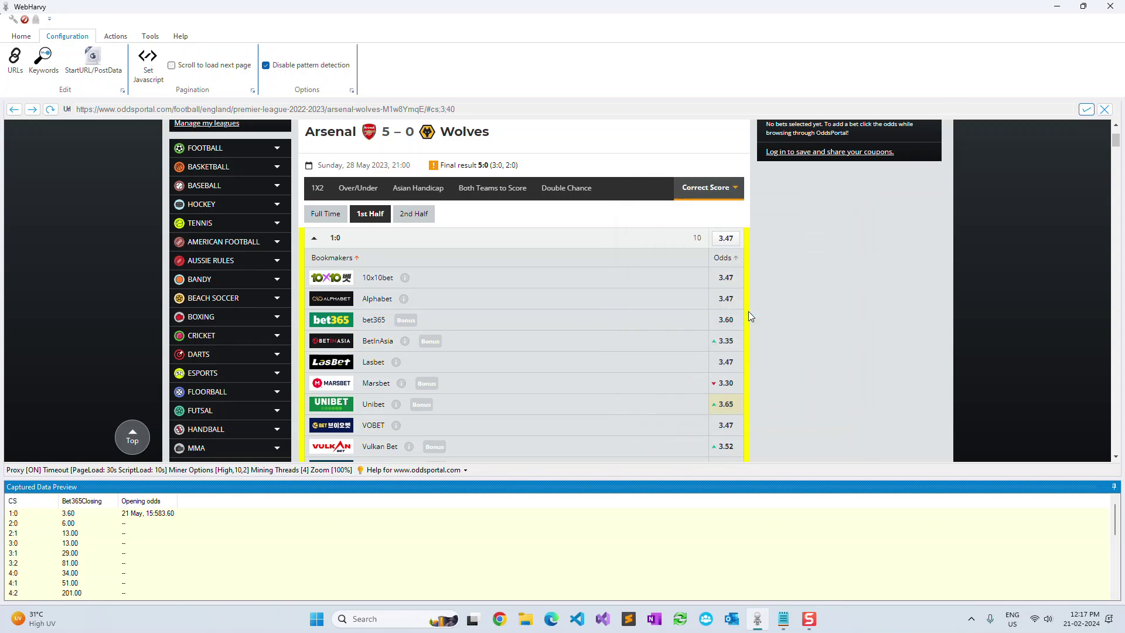
Step: Stop the configuration and start mining the data
{"action": "left_click", "coordinate": [23, 35]}
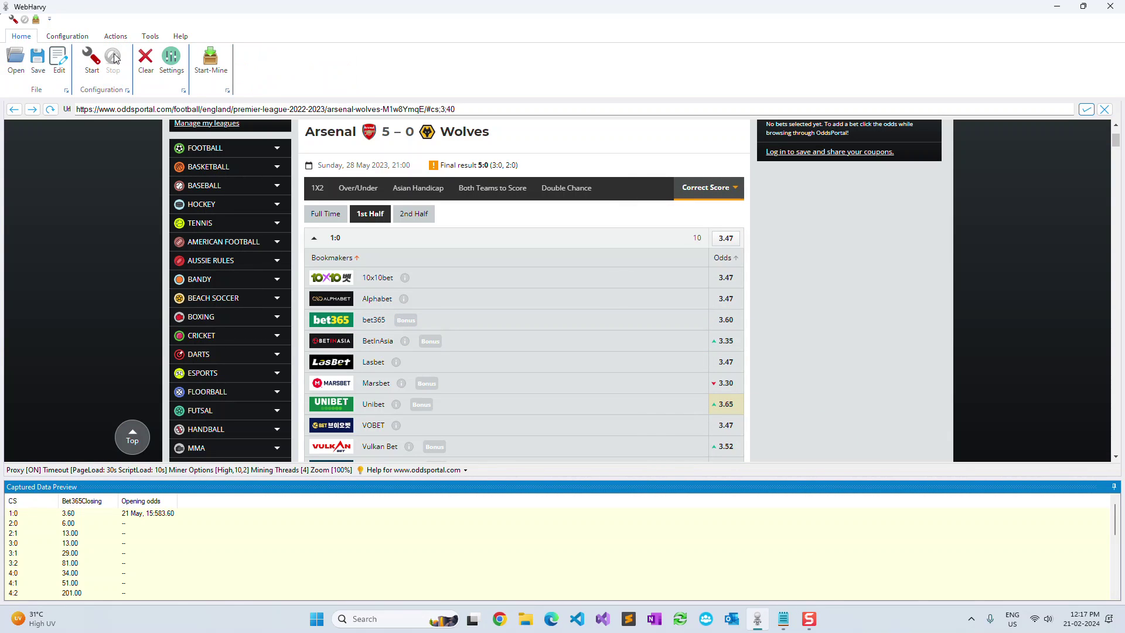
{"action": "left_click", "coordinate": [215, 63]}
{"action": "left_click", "coordinate": [715, 516]}
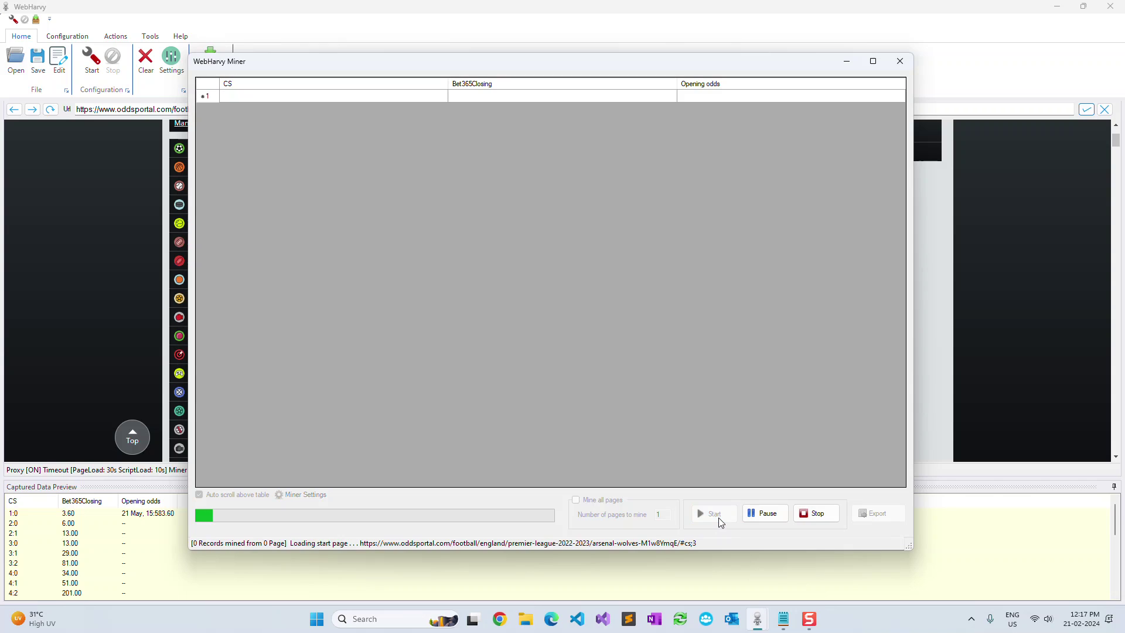